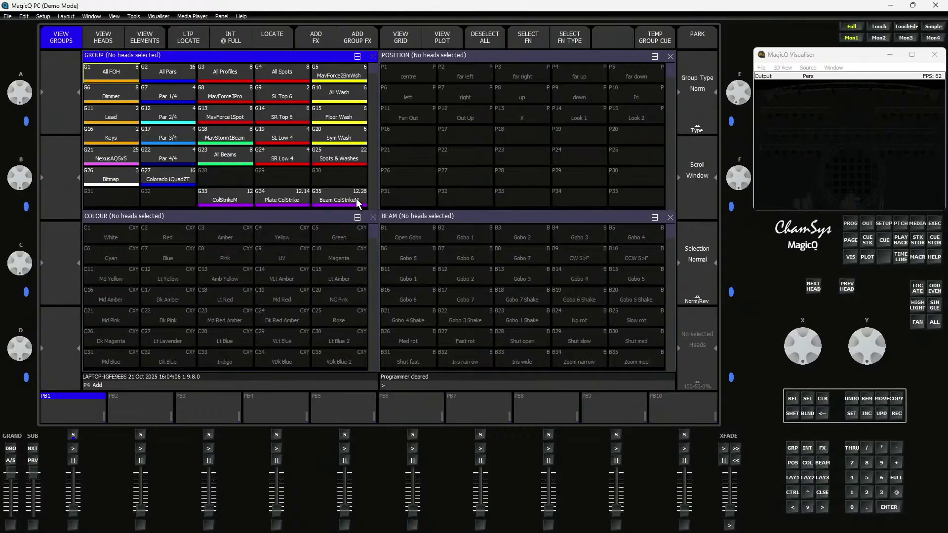
# Step: Filter the patch list to the 12 ColStrikeM fixtures and return to the group windows
pyautogui.click(900, 224)
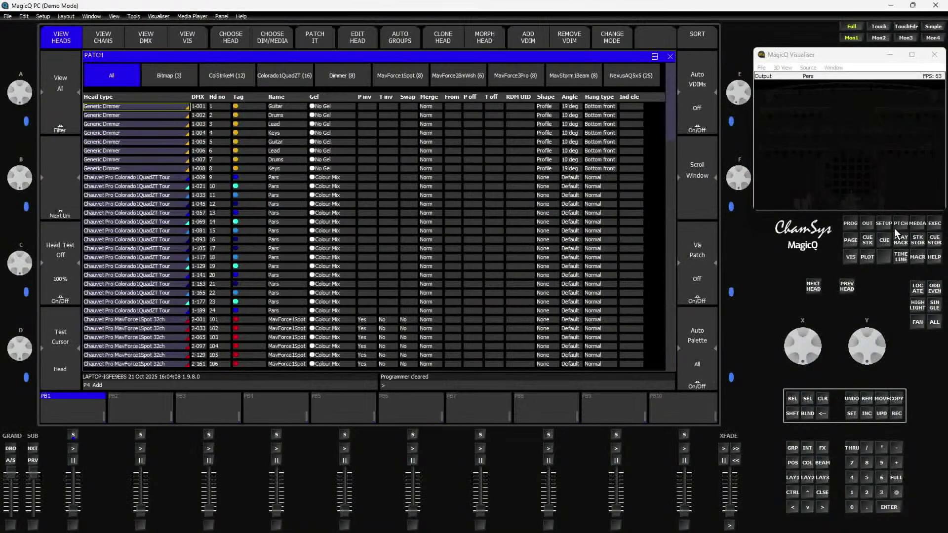
pyautogui.click(222, 76)
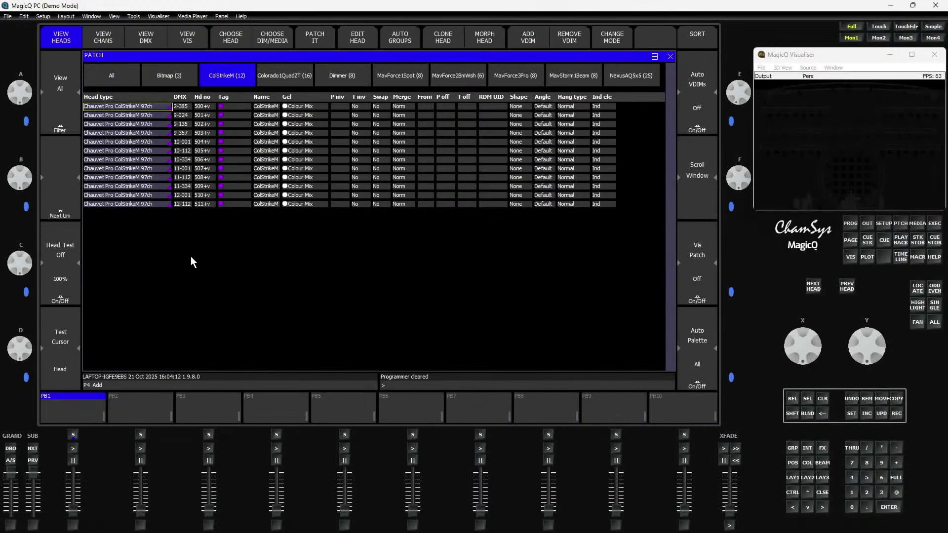
pyautogui.click(796, 478)
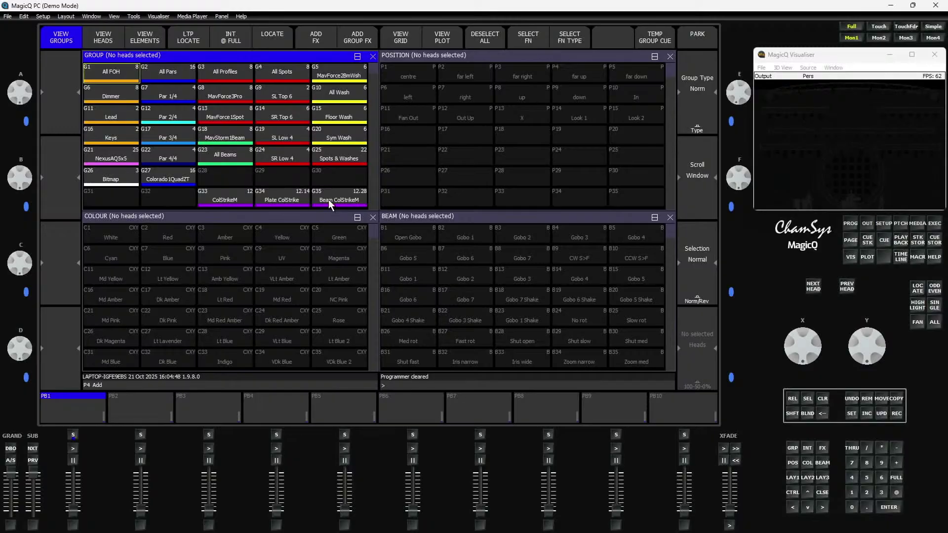
# Step: Select all 12 ColStrikeM fixtures, locate them in the panned visualiser, then clear
pyautogui.click(241, 203)
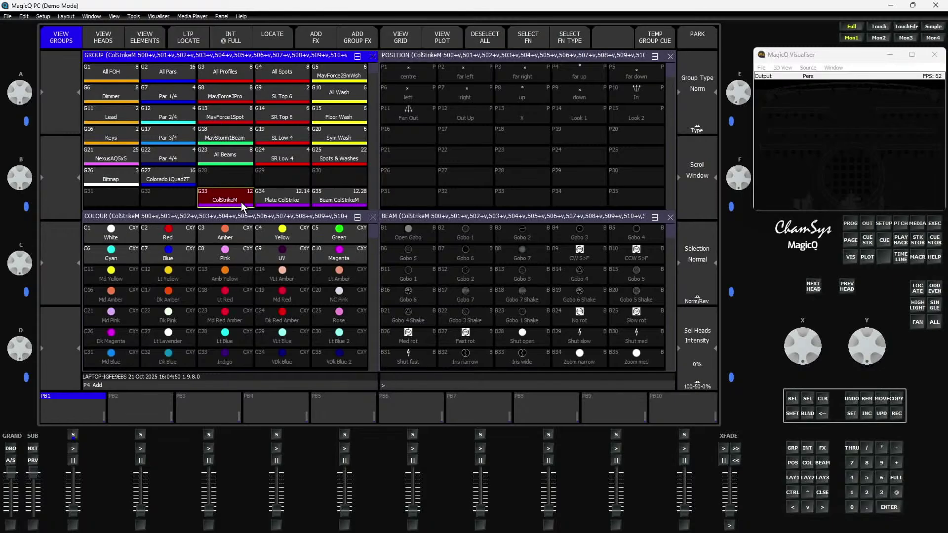
pyautogui.click(281, 43)
pyautogui.press('shift')
pyautogui.moveTo(828, 145); pyautogui.dragTo(874, 153)
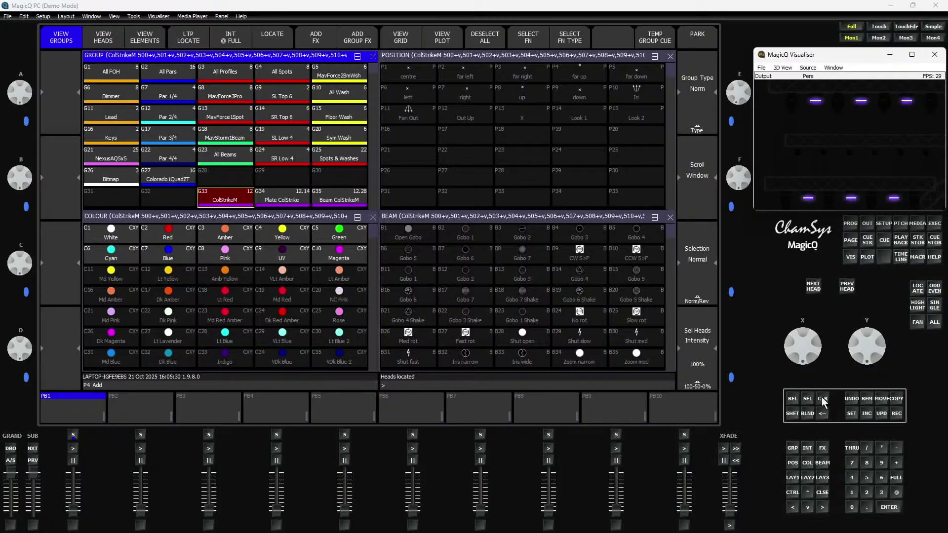
pyautogui.click(823, 399)
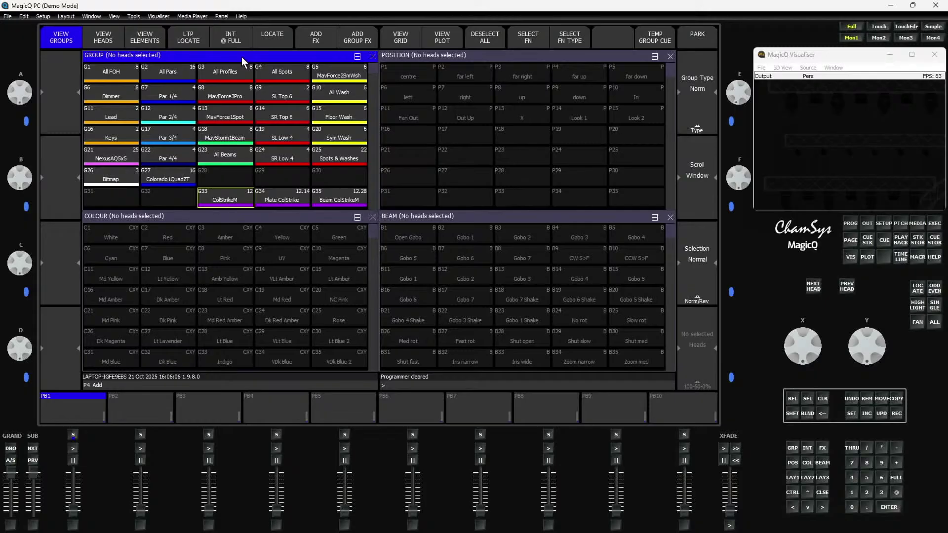
# Step: Select element 1 of every ColStrikeM head, locate it, then clear
pyautogui.click(245, 195)
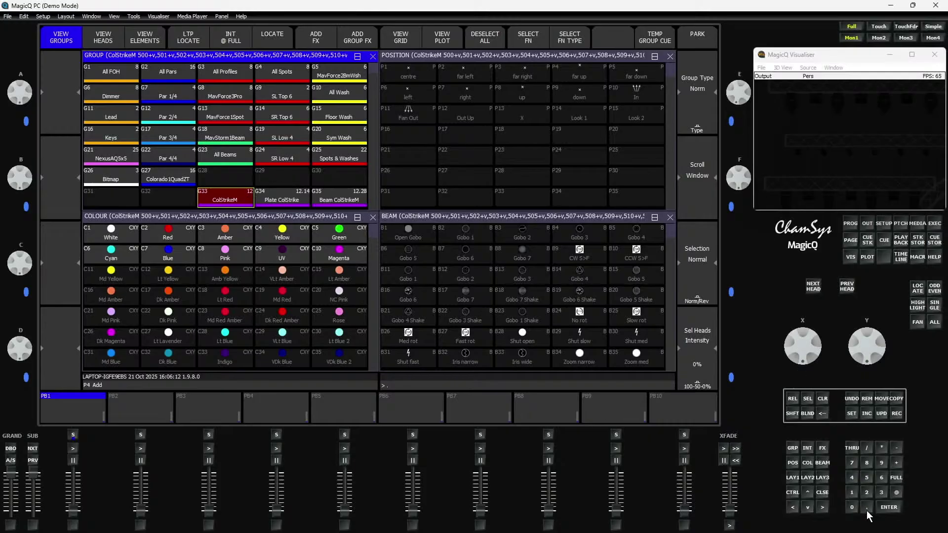
pyautogui.click(894, 493)
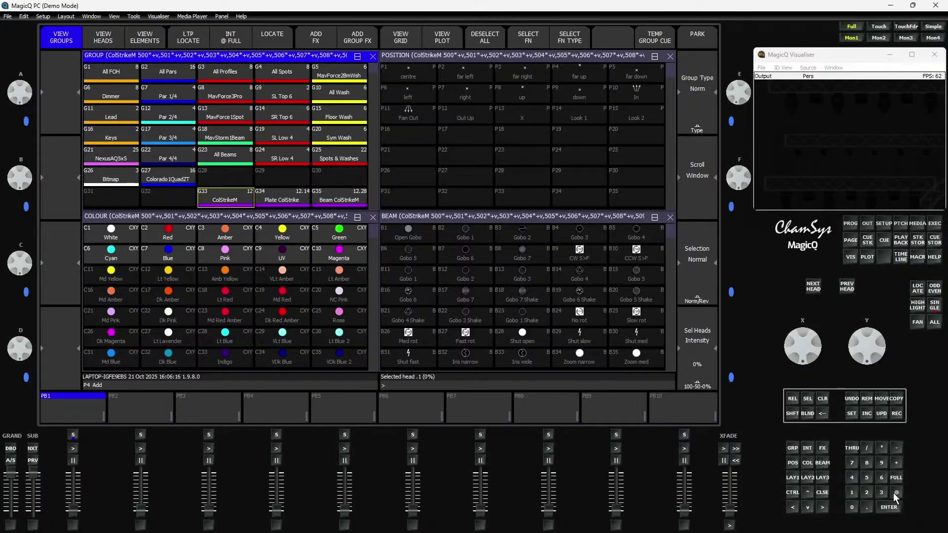
pyautogui.click(269, 40)
pyautogui.click(823, 399)
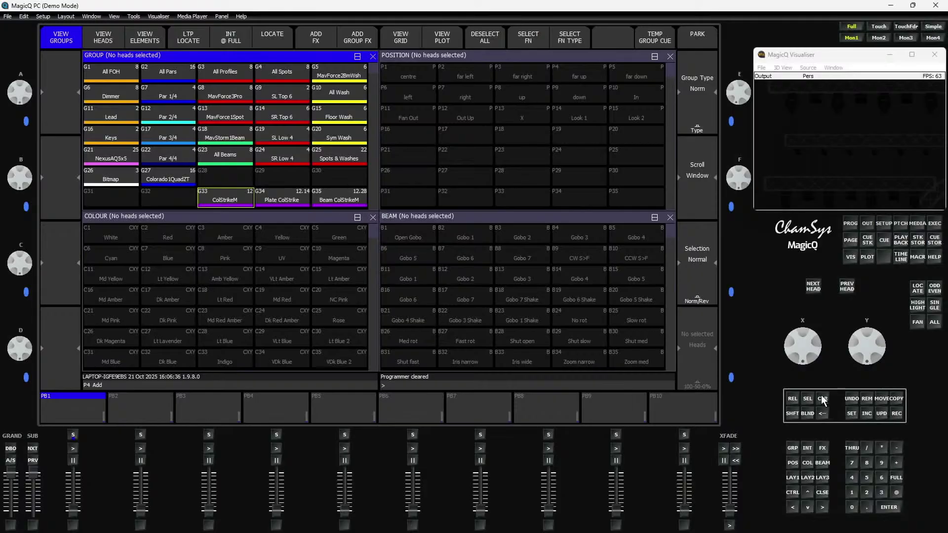
# Step: Select a ColStrikeM element range starting at element 1, locate it, then clear
pyautogui.click(226, 194)
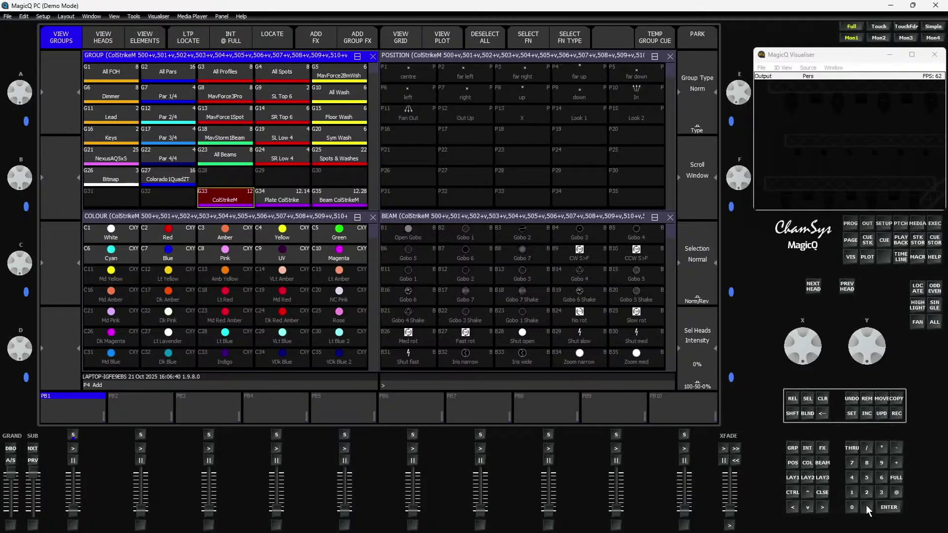
pyautogui.click(854, 448)
pyautogui.click(896, 494)
pyautogui.click(917, 289)
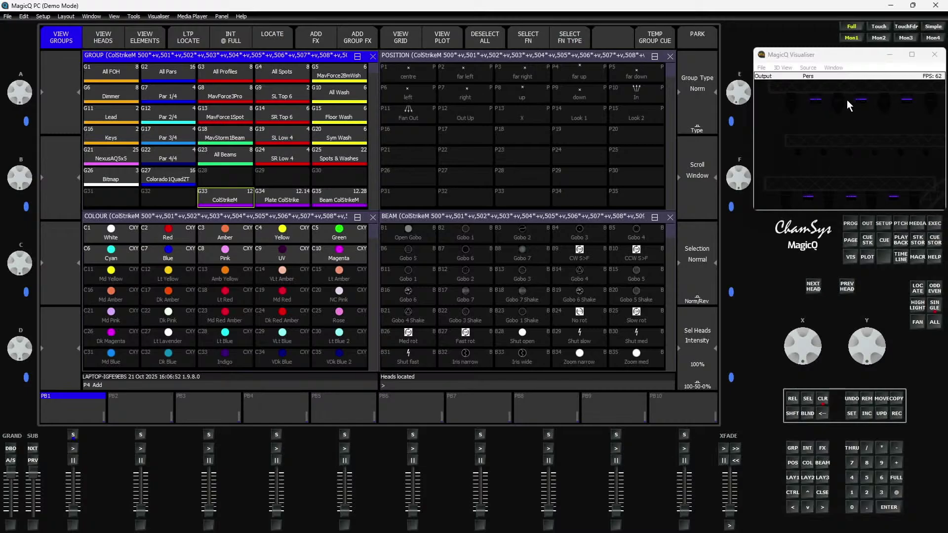
pyautogui.click(823, 399)
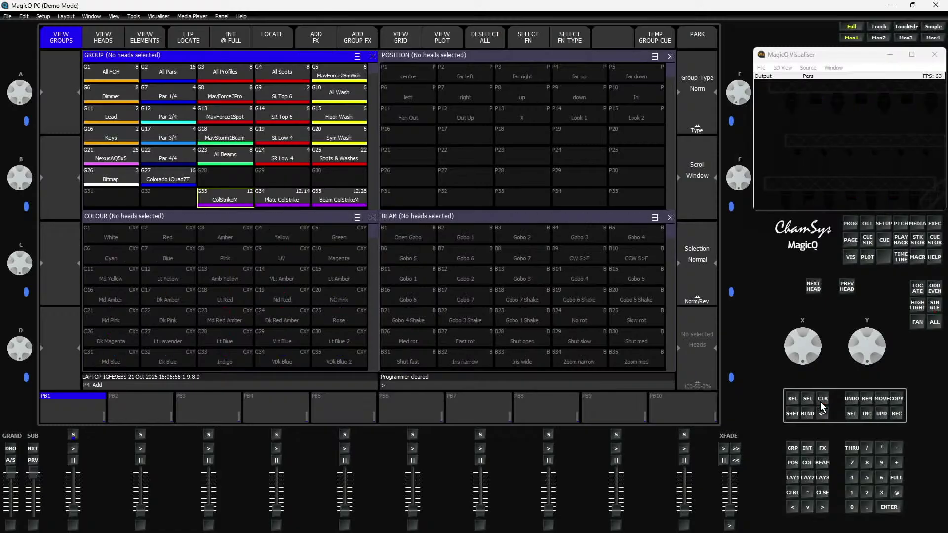
# Step: Select elements 1 and 7 of the ColStrikeM group, locate them, then clear
pyautogui.click(867, 509)
pyautogui.click(897, 492)
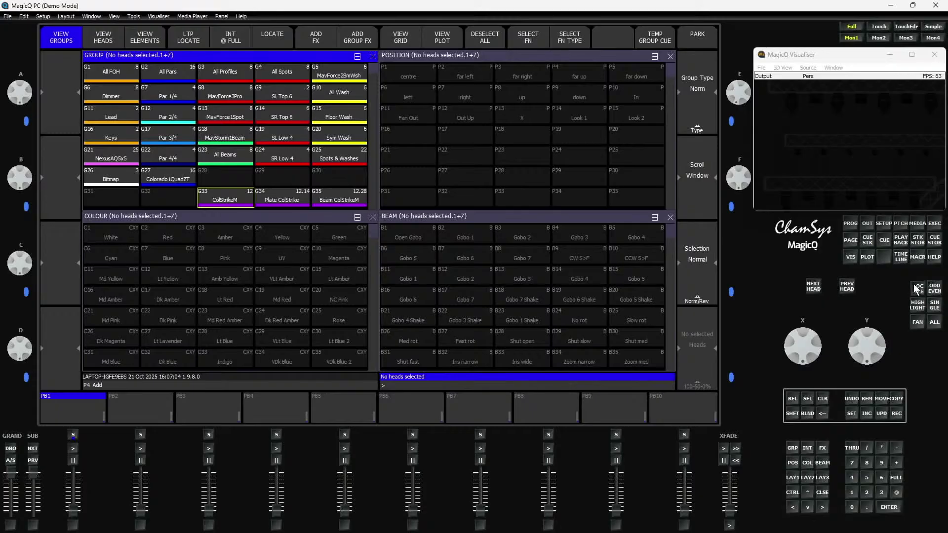
pyautogui.click(916, 289)
pyautogui.click(251, 202)
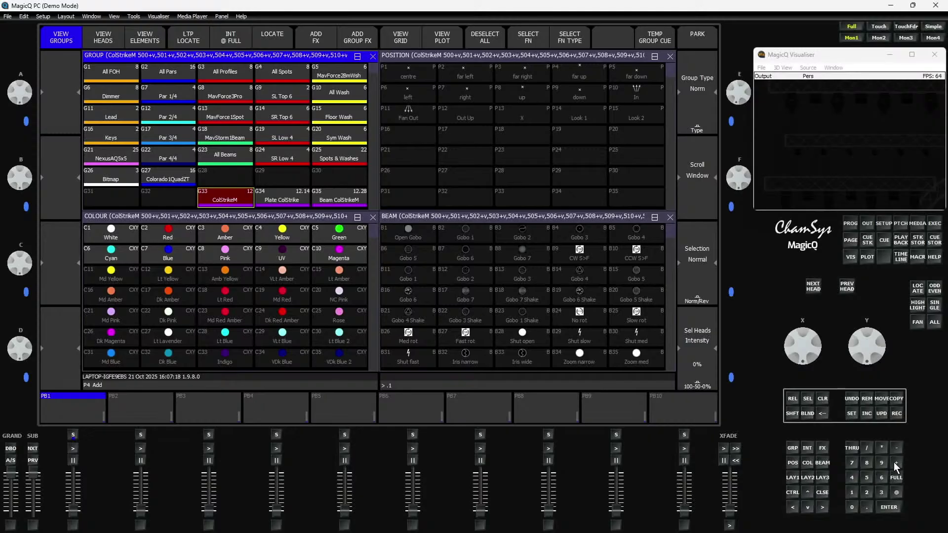
pyautogui.click(897, 490)
pyautogui.click(918, 288)
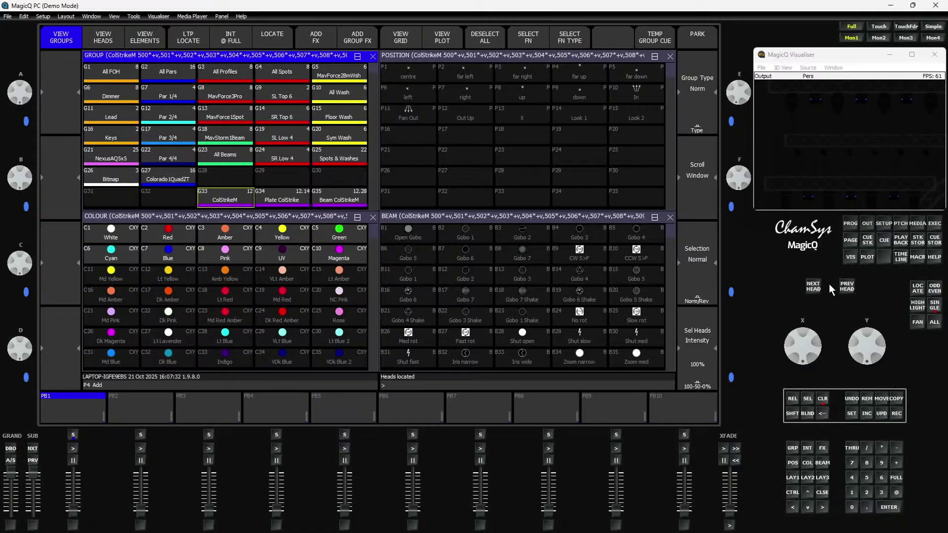
pyautogui.click(822, 397)
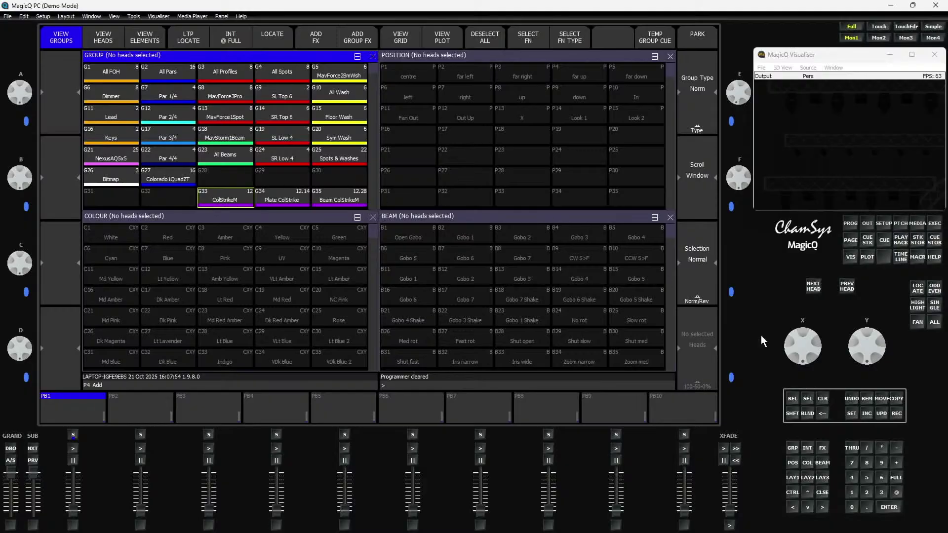
# Step: Select element 1 of group 33 from the keypad, locate it, then clear with Escape
pyautogui.click(793, 448)
pyautogui.click(897, 478)
pyautogui.click(916, 289)
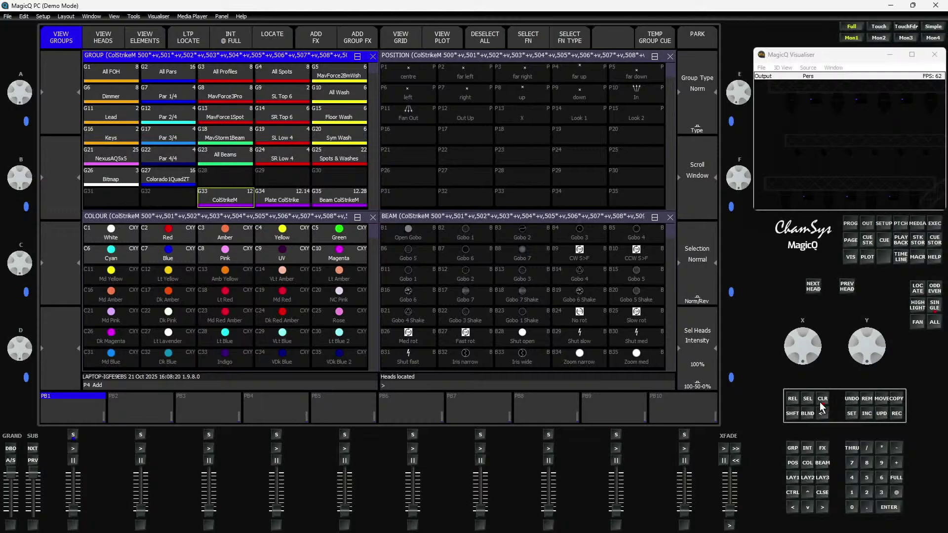
pyautogui.press('Escape')
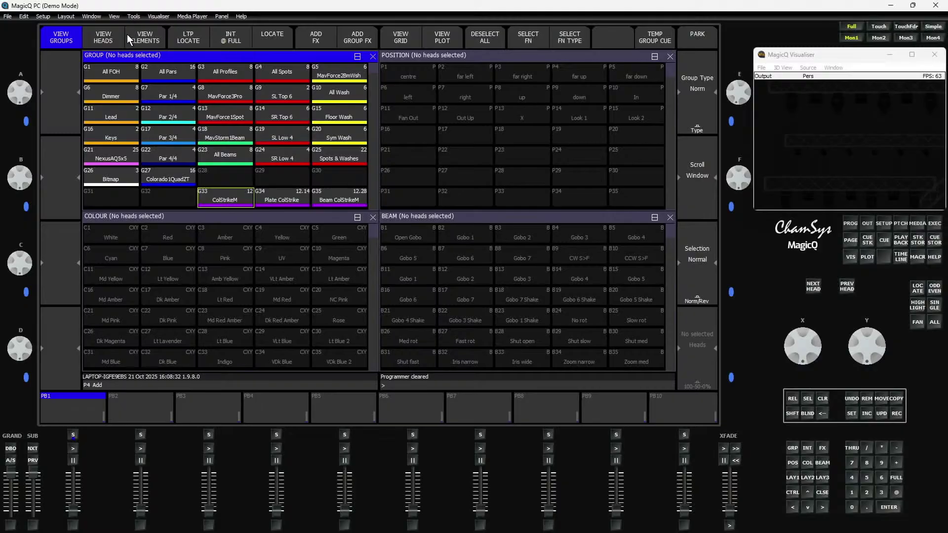
# Step: In View Elements, select ColStrikeM cells 1, 9, 3, 11, 5, 13, 7, locate them, then clear
pyautogui.click(232, 200)
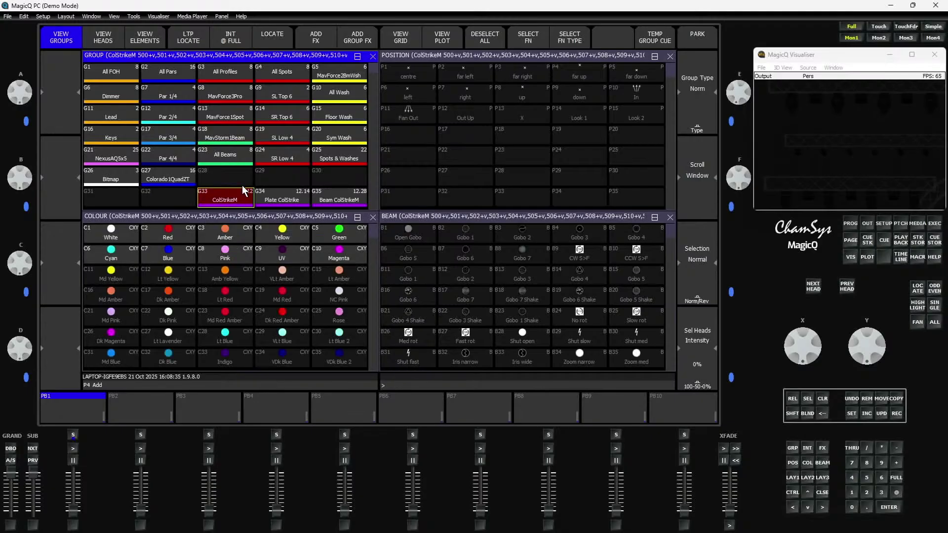
pyautogui.click(143, 37)
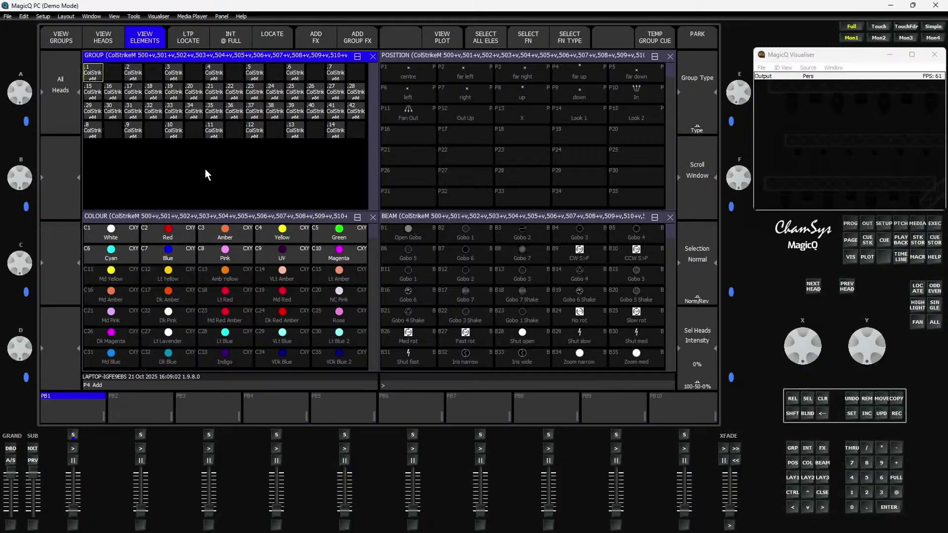
pyautogui.click(94, 76)
pyautogui.click(133, 131)
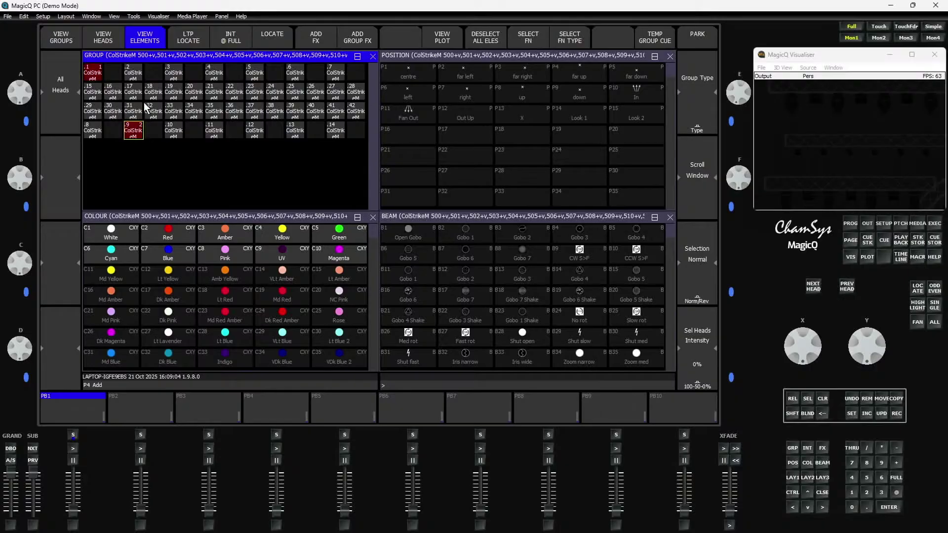
pyautogui.click(174, 73)
pyautogui.click(213, 137)
pyautogui.click(255, 76)
pyautogui.click(294, 134)
pyautogui.click(342, 82)
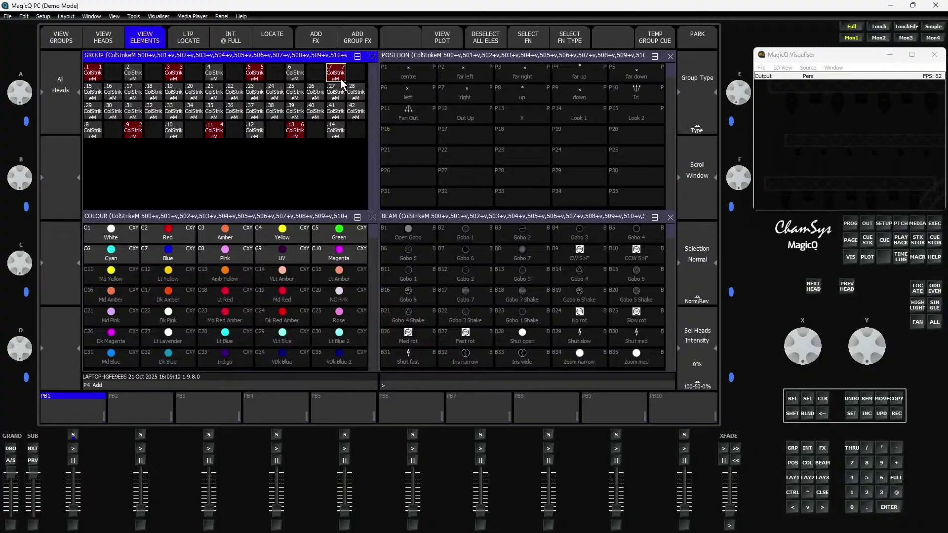
pyautogui.click(273, 40)
pyautogui.click(826, 399)
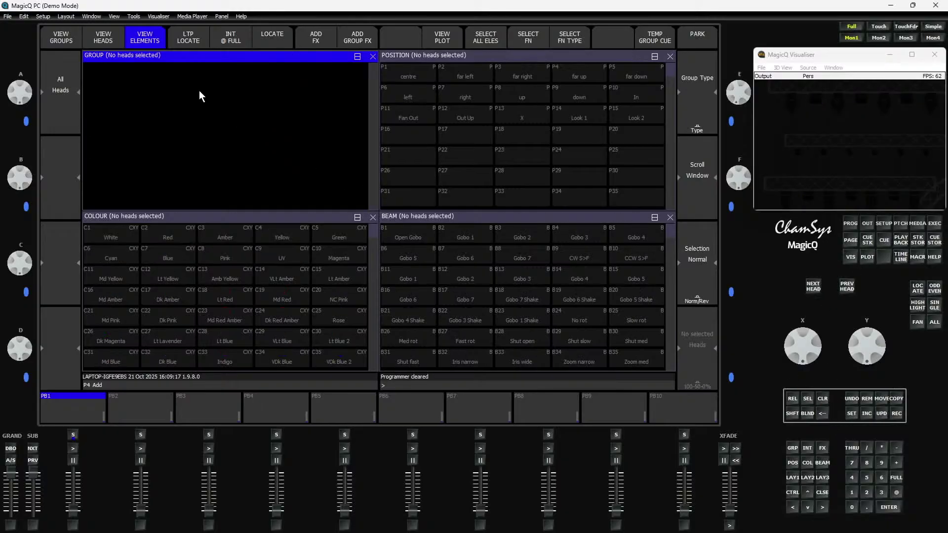
# Step: Reselect ColStrikeM in View Elements and pick cells 15, 30, 17, 33, 23, 25, 27, 28
pyautogui.click(59, 32)
pyautogui.click(263, 181)
pyautogui.click(155, 43)
pyautogui.click(102, 99)
pyautogui.click(113, 107)
pyautogui.click(132, 91)
pyautogui.click(178, 111)
pyautogui.click(257, 98)
pyautogui.click(297, 93)
pyautogui.click(336, 92)
pyautogui.click(354, 93)
# Step: Locate the selected cells in the orbited visualiser, clear, and return to View Groups
pyautogui.click(271, 34)
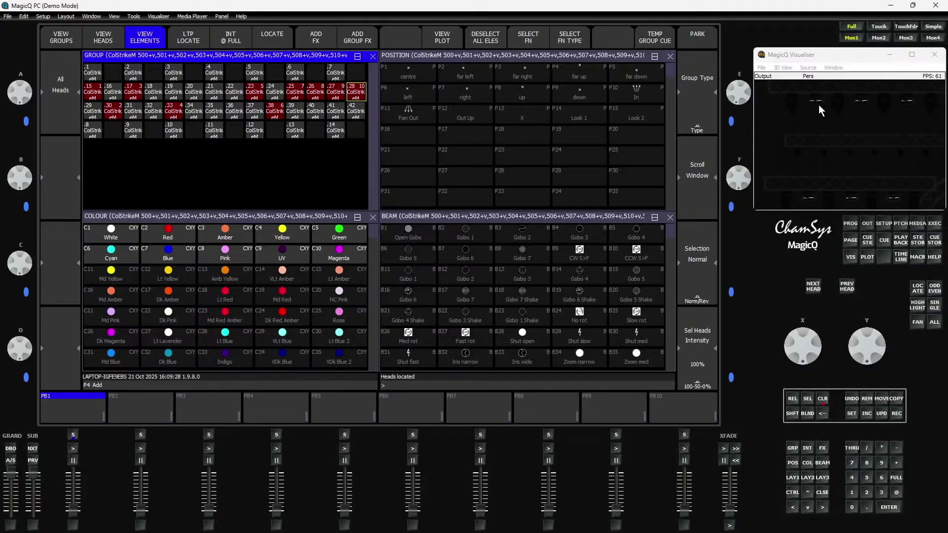
pyautogui.press('shift')
pyautogui.moveTo(821, 104); pyautogui.dragTo(848, 143)
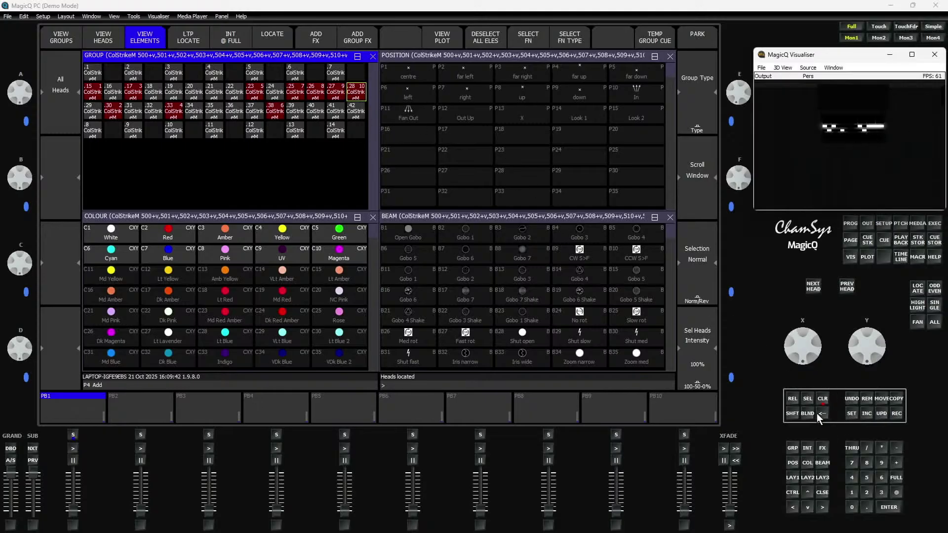
pyautogui.click(823, 400)
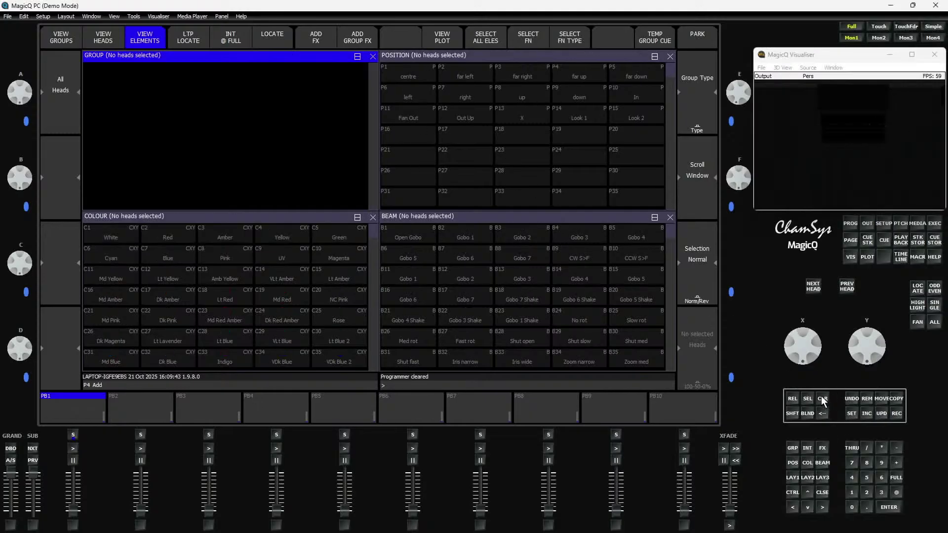
pyautogui.click(70, 37)
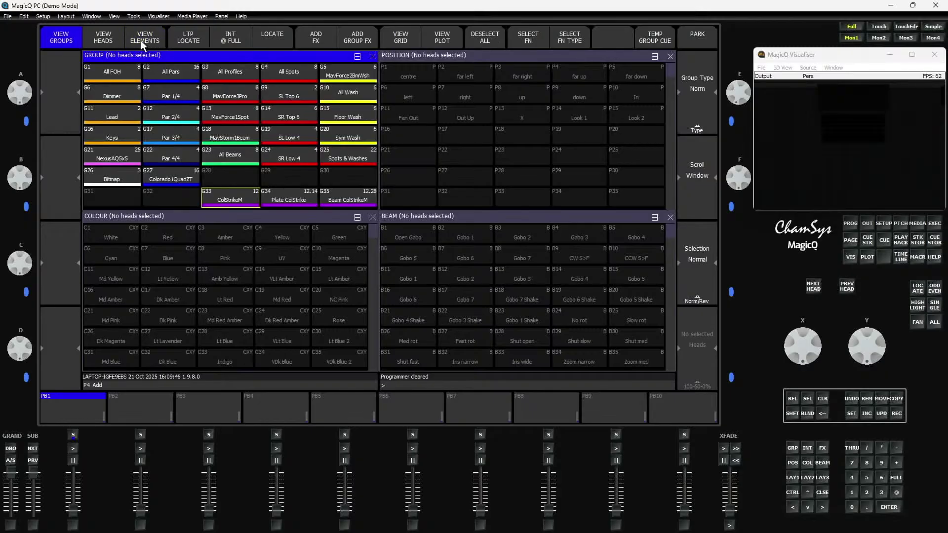